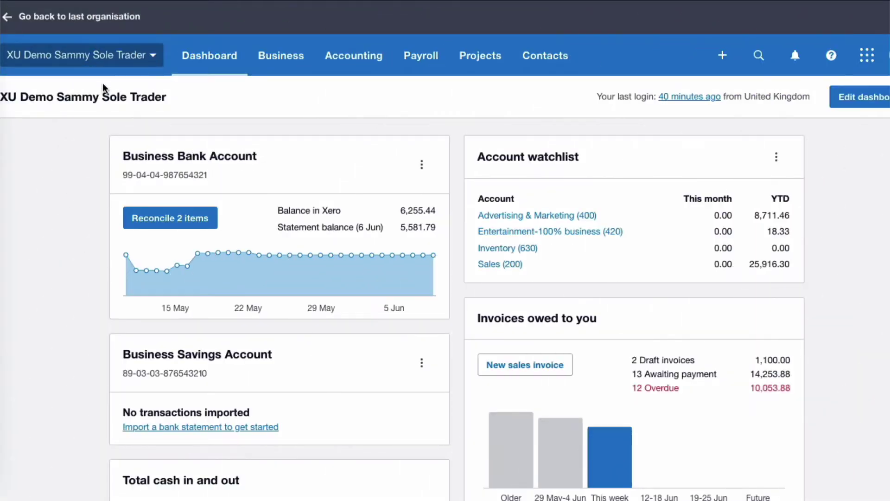
Open the organisation menu from the sole trader demo organisation's dashboard
left_click(159, 60)
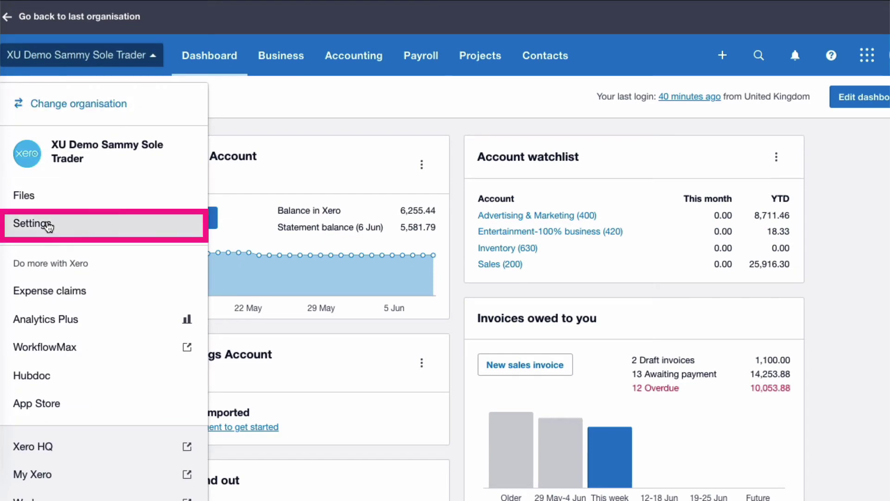
Review the Organisation details basic information to confirm the organisation type is Sole Trader
left_click(47, 226)
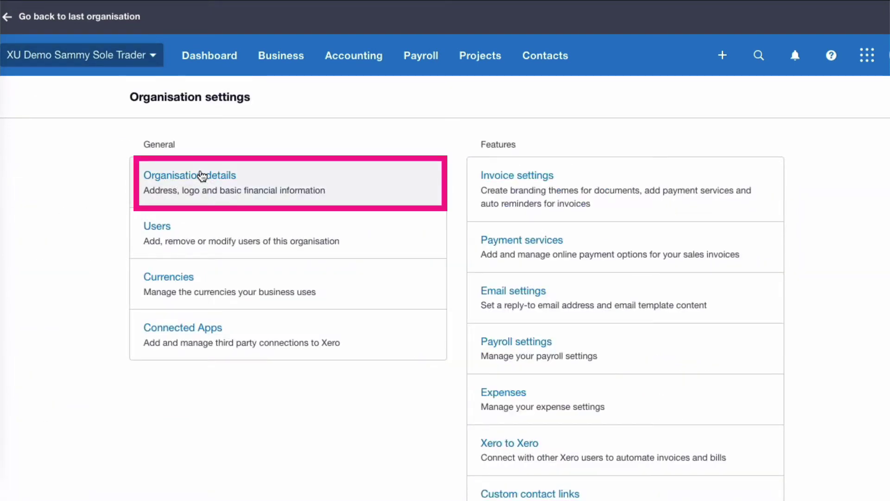
left_click(201, 176)
scroll(433, 294, "down", 2)
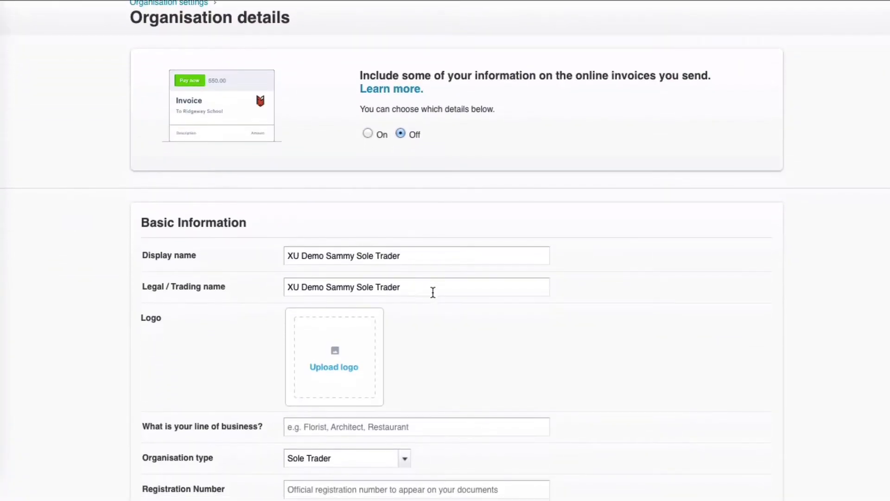
scroll(433, 292, "down", 2)
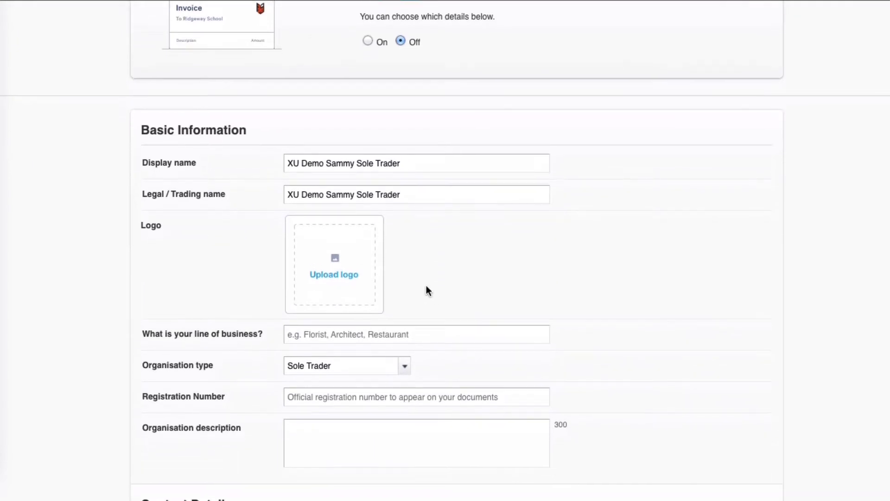
scroll(409, 223, "down", 3)
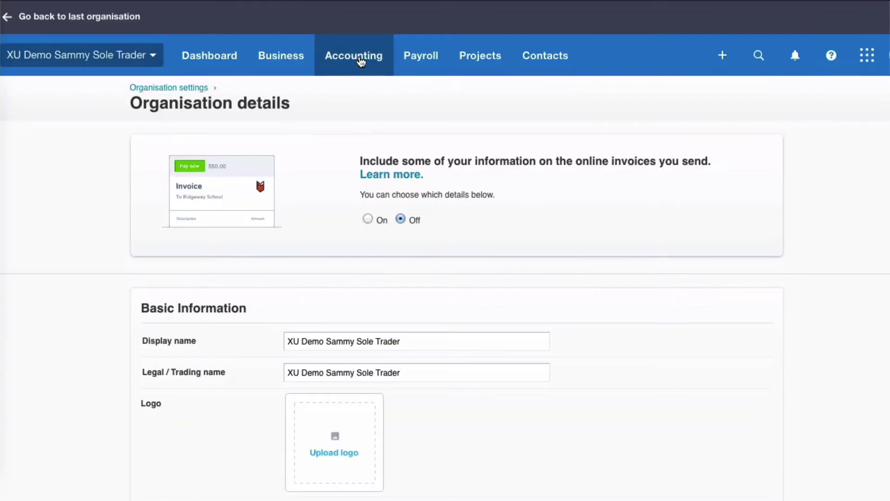
left_click(361, 58)
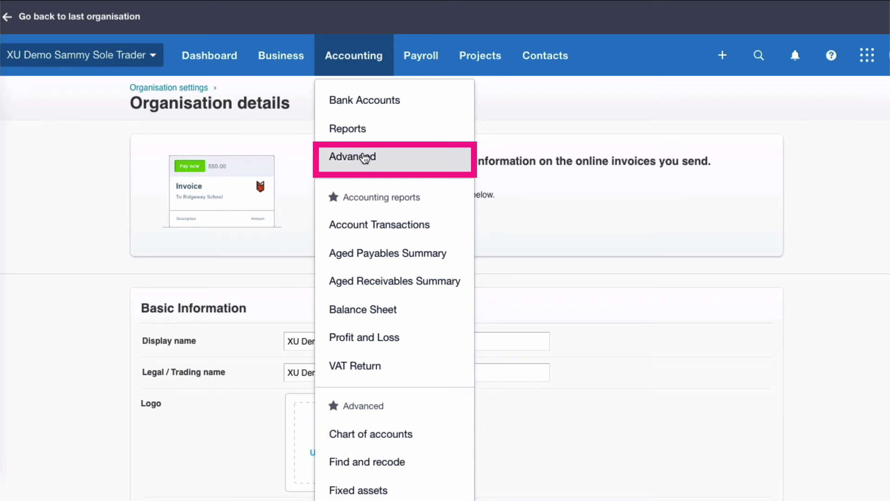
Open the Chart of accounts via Advanced accounting and scroll through the account list
left_click(364, 158)
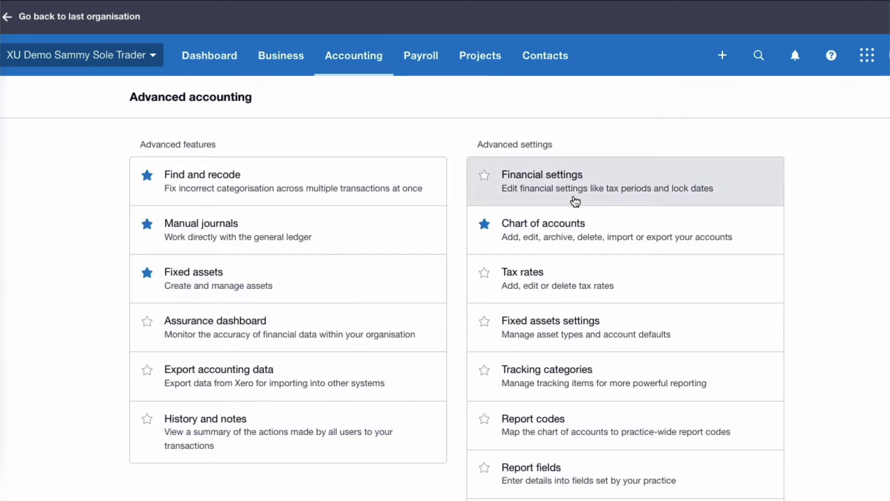
left_click(567, 229)
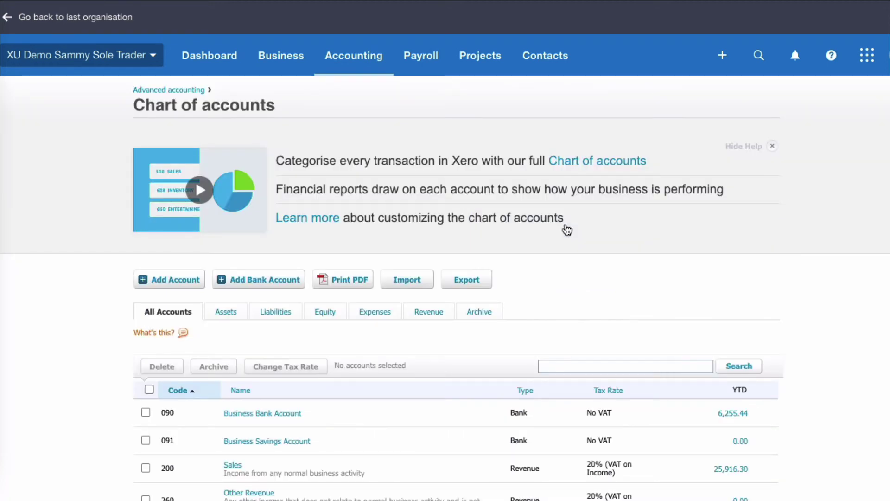
scroll(566, 229, "down", 1)
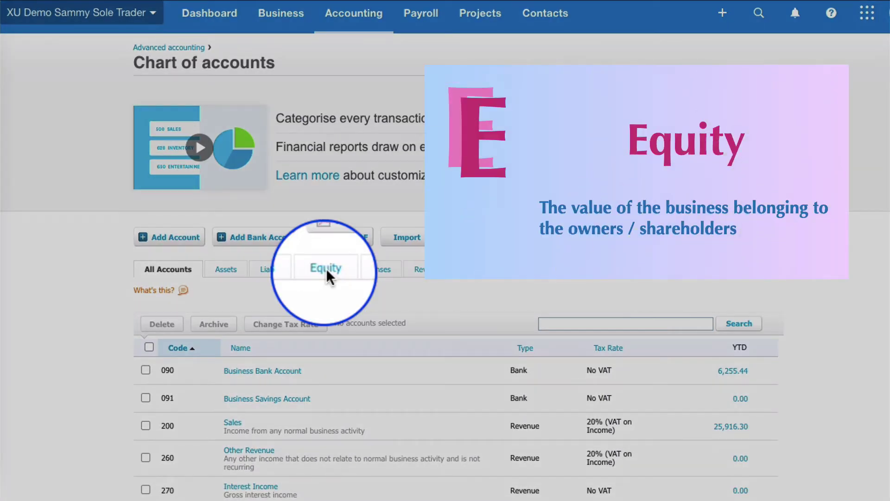
Archive the 950 Capital ordinary shares account from the Equity accounts list
left_click(326, 268)
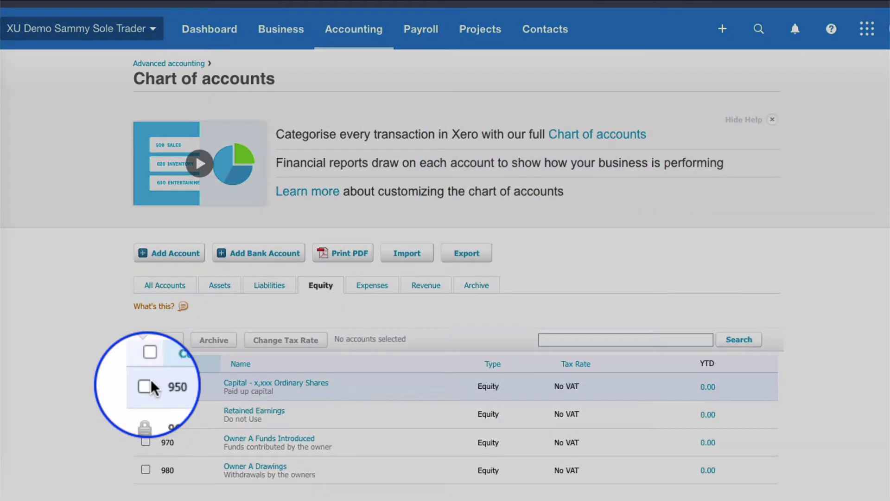
left_click(145, 386)
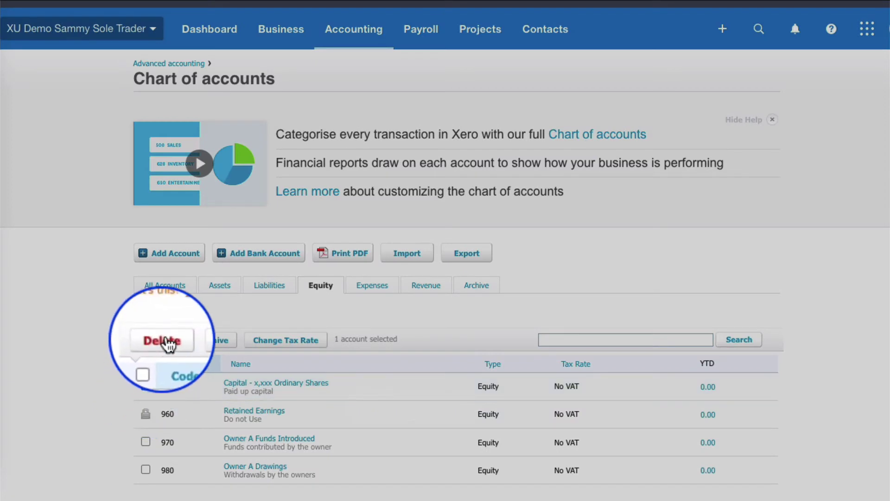
left_click(213, 340)
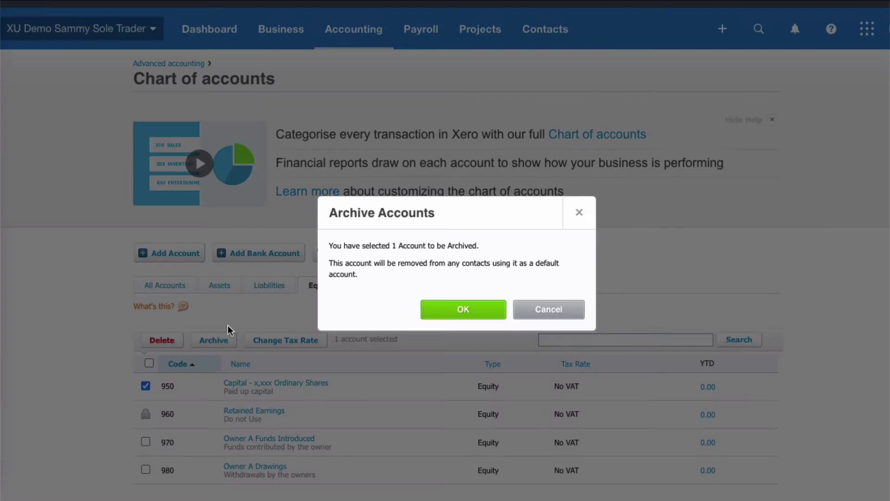
left_click(464, 313)
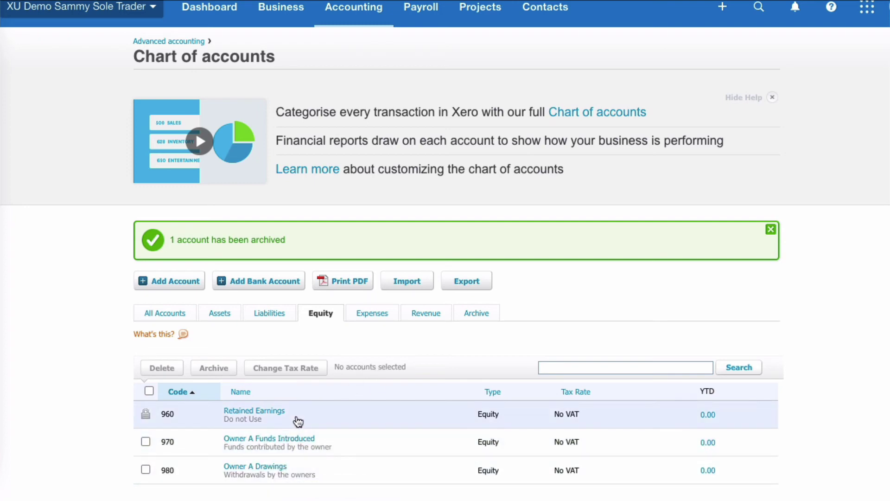
Rename account 980 from Owner A Drawings to Drawings followed by the owner's name
left_click(257, 465)
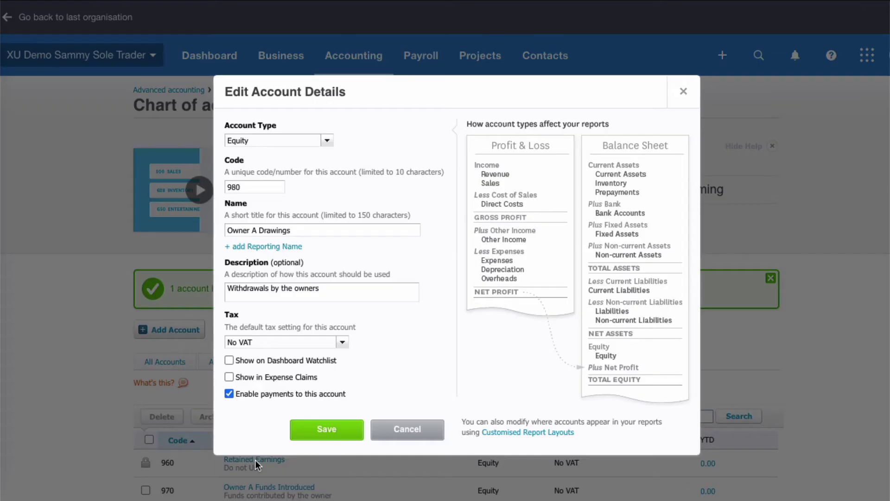
left_click(258, 230)
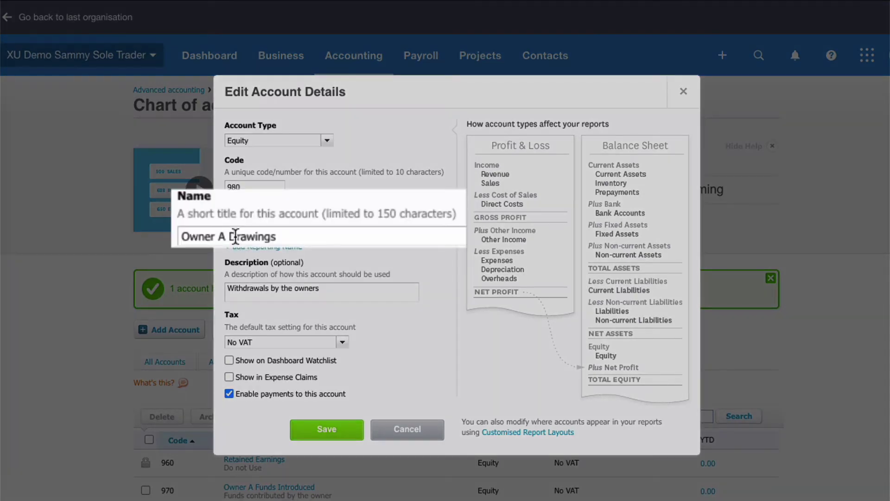
key("BackSpace")
key("BackSpace")
key("BackSpace")
key("BackSpace")
key("BackSpace")
key("BackSpace")
key("BackSpace")
key("BackSpace")
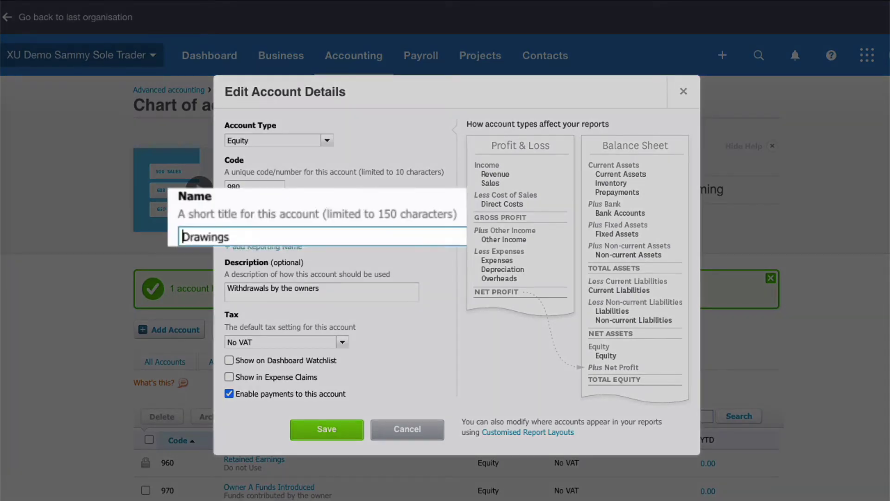
left_click(246, 235)
type("- ")
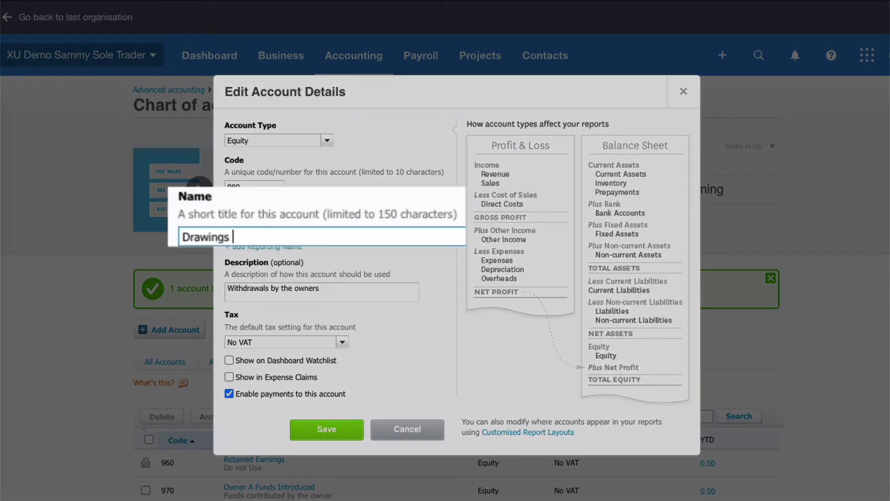
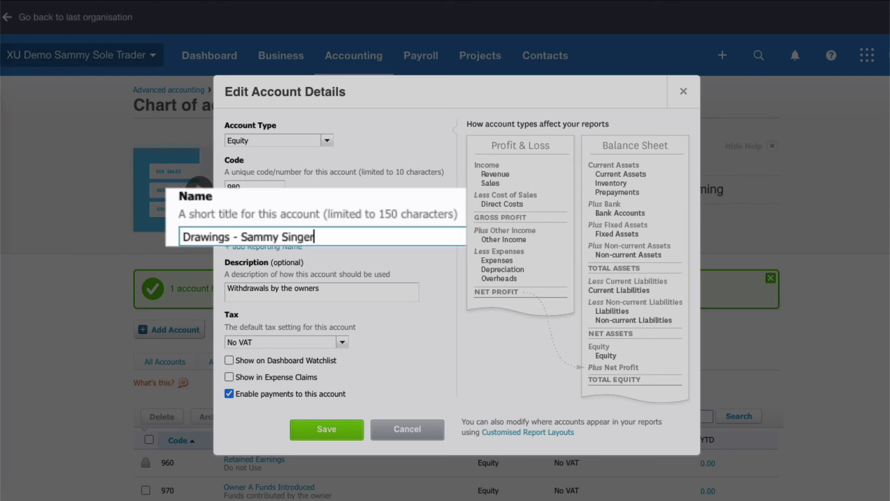
left_click(325, 431)
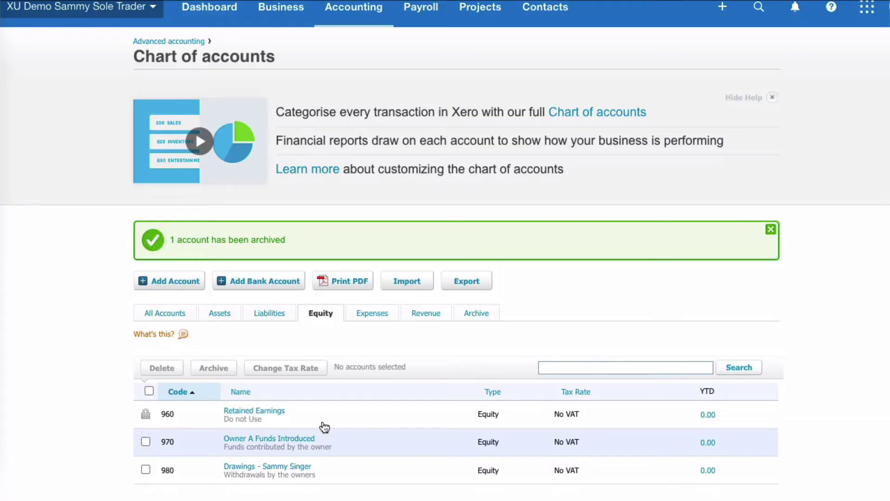
Rename account 970 from Owner A Funds Introduced to Funds Introduced followed by the owner's name
left_click(284, 438)
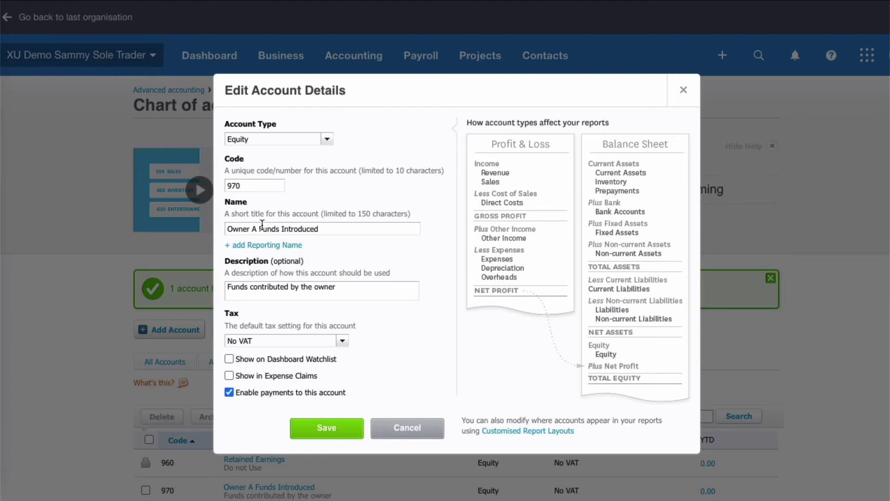
key("BackSpace")
key("BackSpace")
key("BackSpace")
key("BackSpace")
key("BackSpace")
key("BackSpace")
key("BackSpace")
key("BackSpace")
left_click(298, 227)
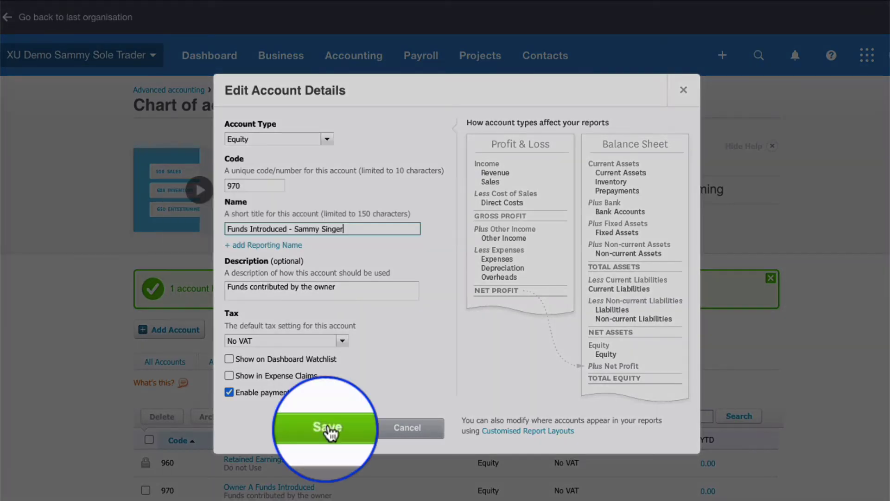
left_click(328, 430)
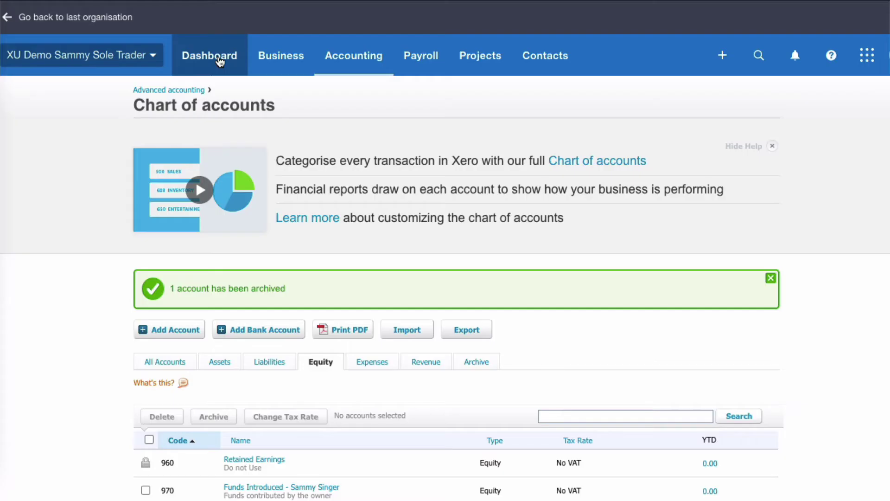
Open the Business Bank Account reconciliation from the dashboard's Reconcile items
left_click(219, 62)
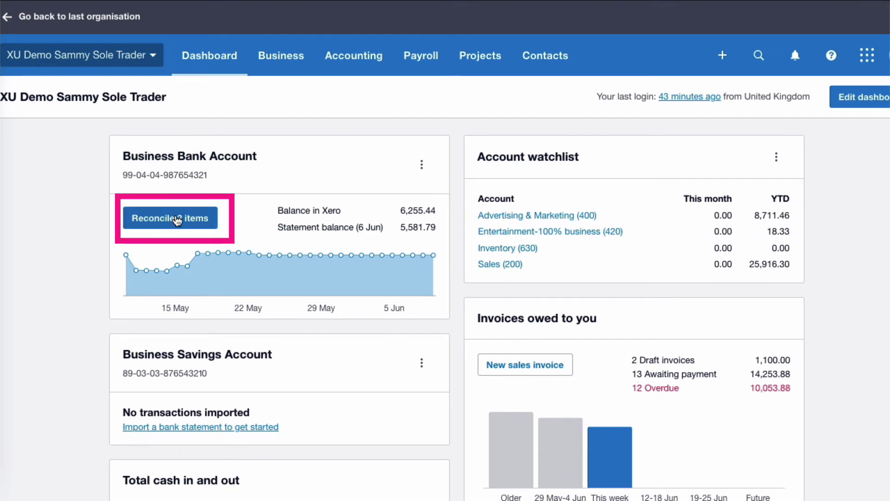
left_click(175, 219)
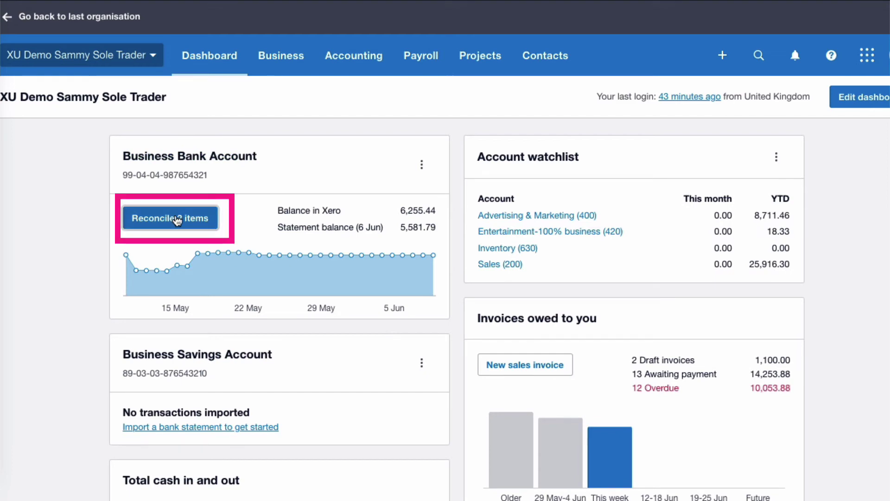
scroll(176, 221, "down", 2)
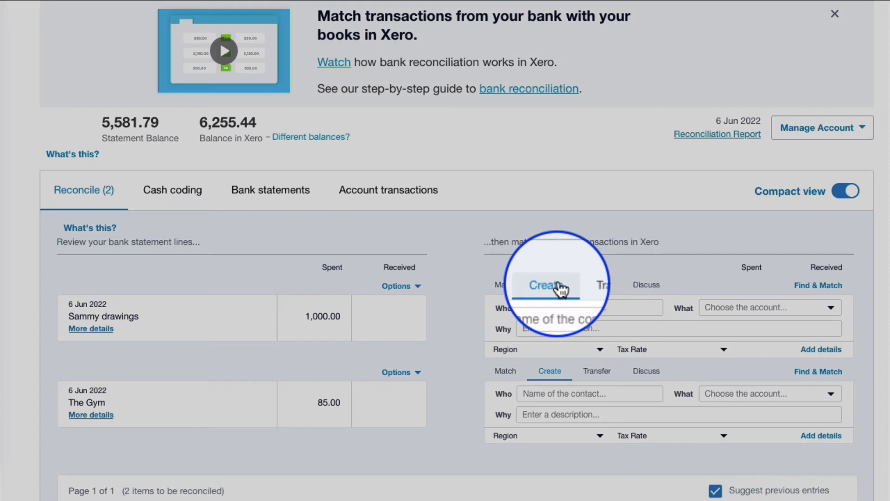
Reconcile the 6 Jun 2022 1,000.00 line to the owner as contact and 980 Drawings
left_click(588, 307)
type("Sammy")
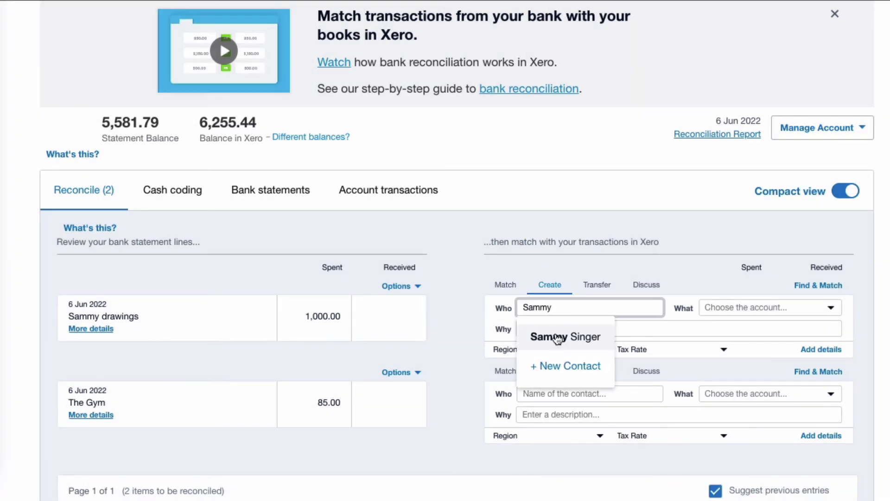
left_click(558, 338)
left_click(703, 306)
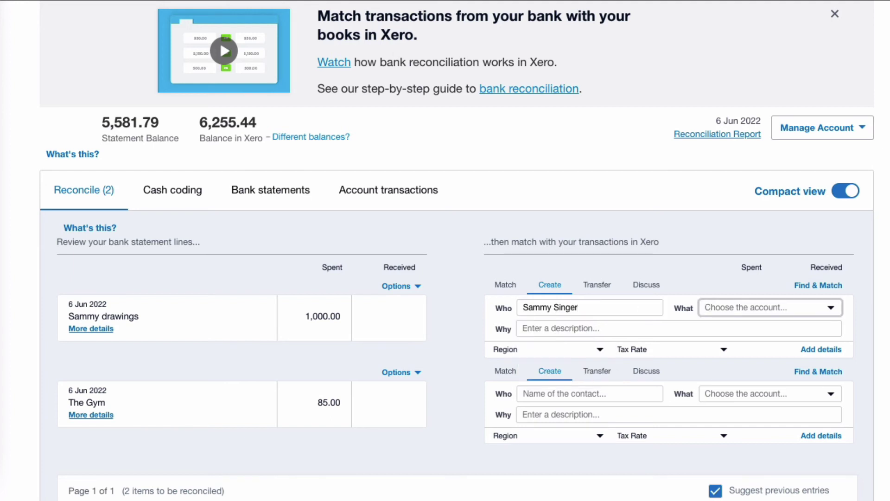
type("dra")
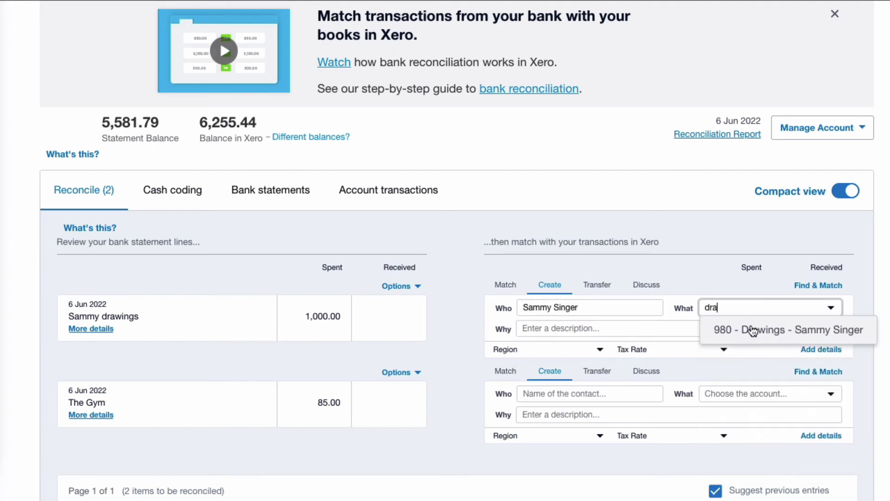
left_click(752, 330)
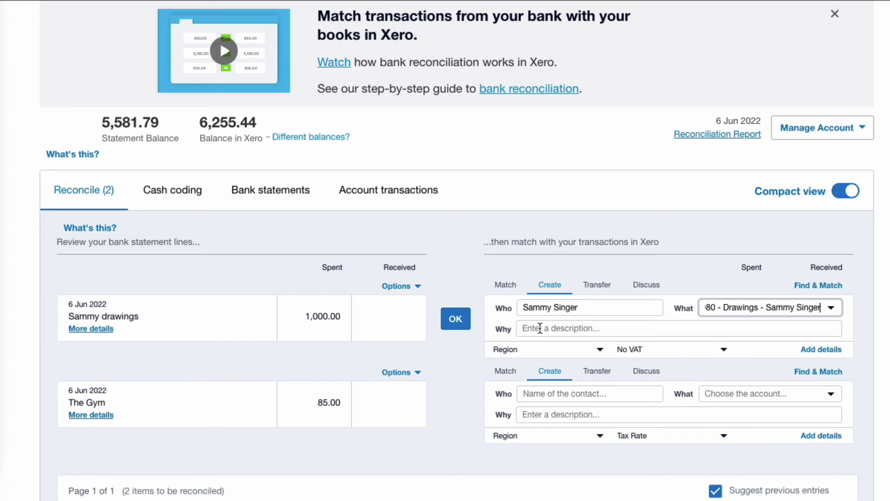
left_click(456, 319)
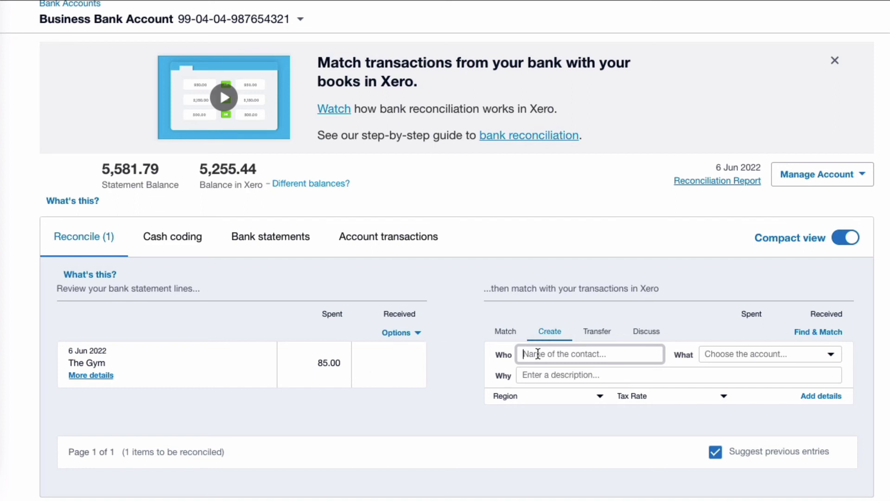
Reconcile The Gym 85.00 payment to 980 Drawings, described 'Gym membership paid by business in error'
type("The Gym")
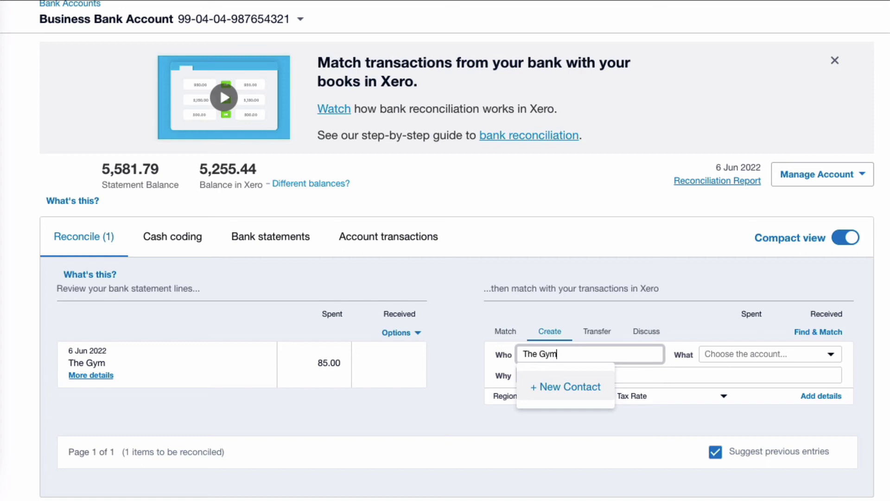
left_click(570, 385)
left_click(710, 348)
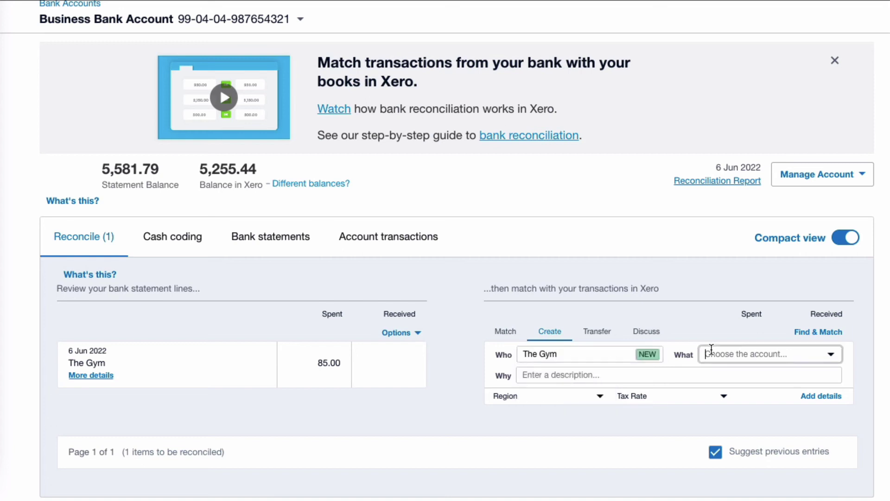
type("dr")
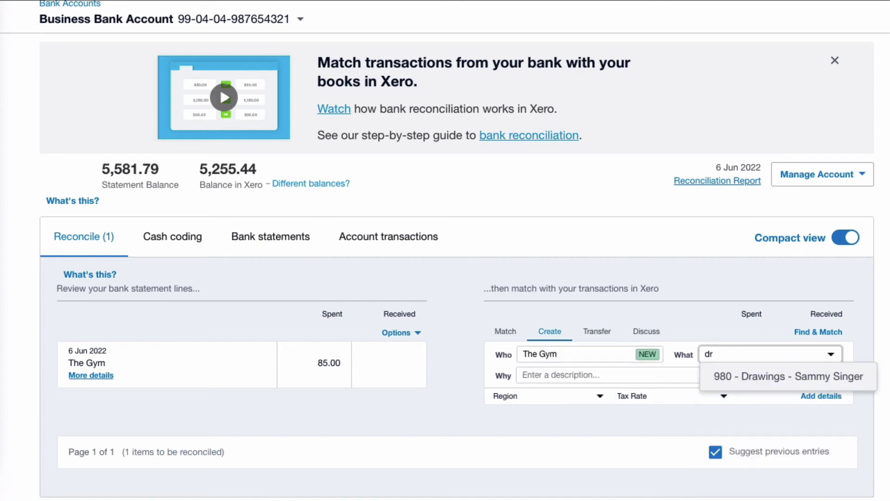
left_click(757, 377)
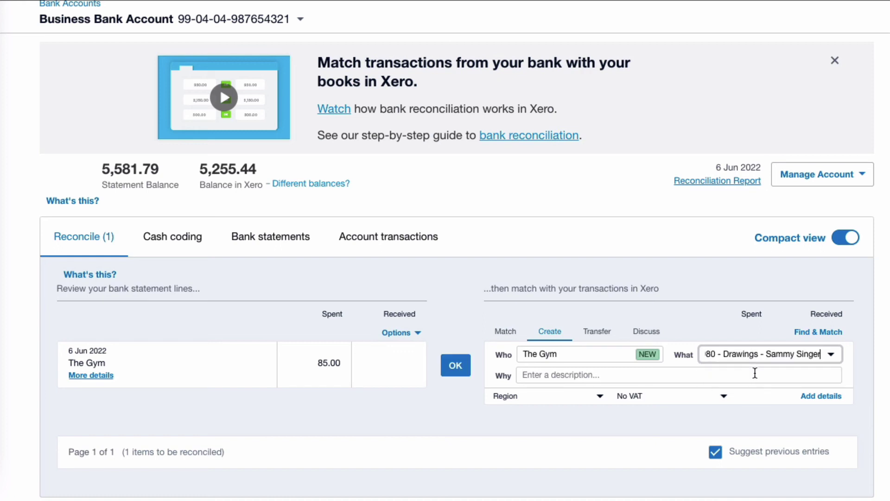
left_click(539, 374)
type("Gym")
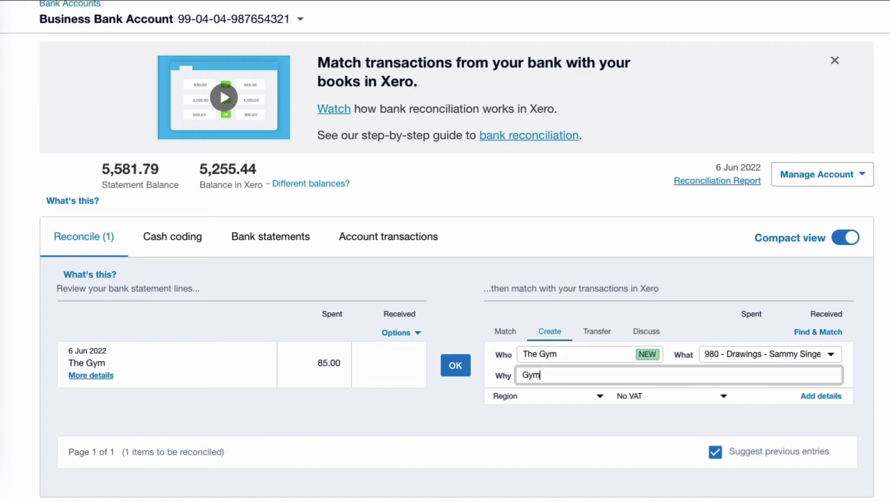
type(" membership paid by bu")
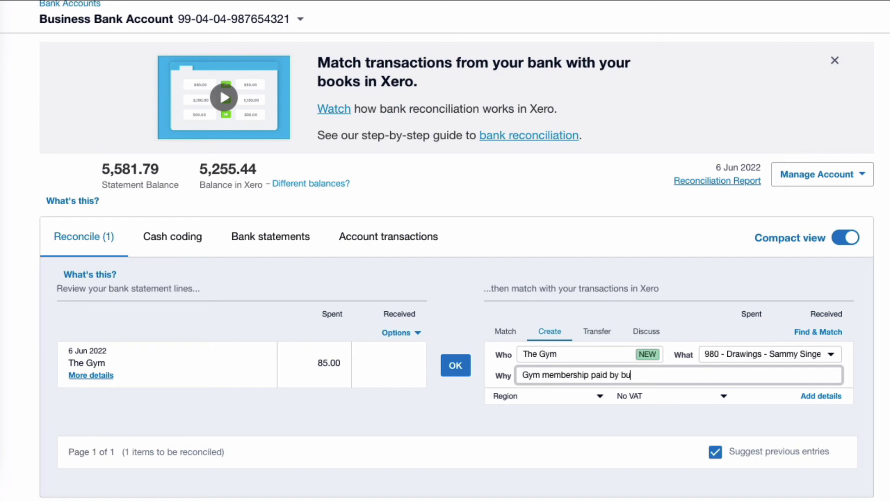
type("siness in error")
left_click(456, 365)
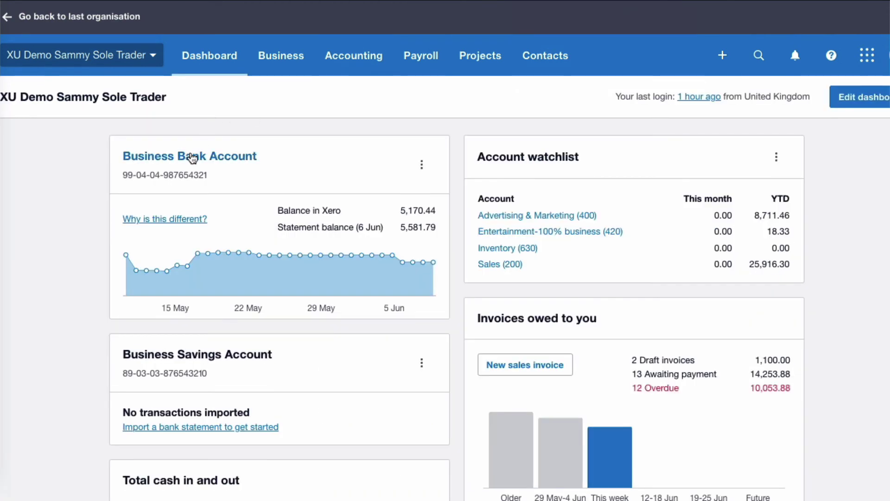
Open the owner's 1,000.00 transaction in Business Bank Account transactions to check its Drawings coding
left_click(193, 158)
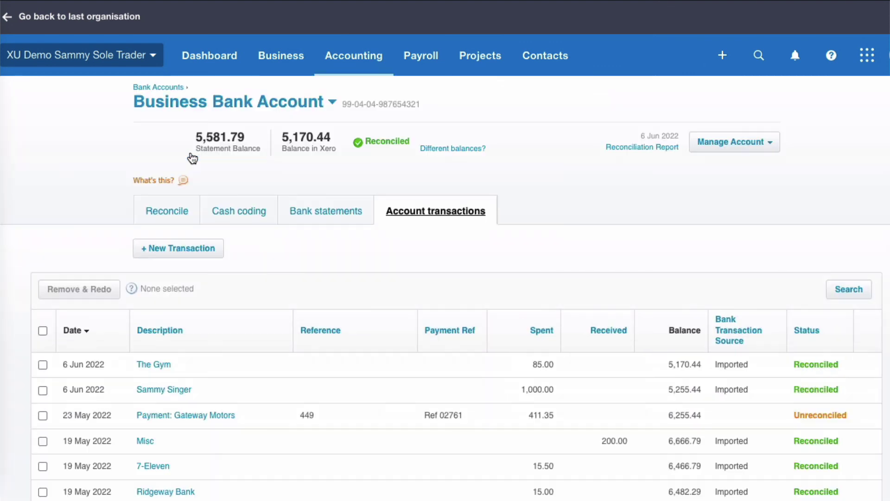
scroll(343, 236, "down", 3)
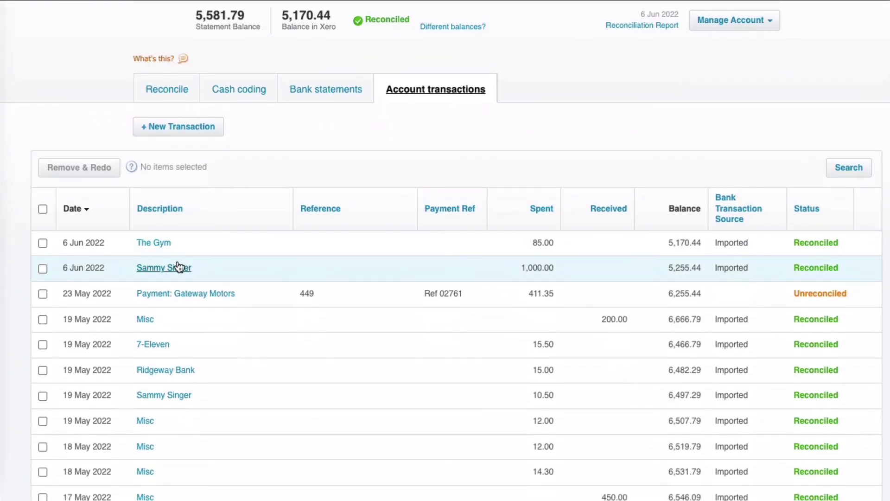
left_click(175, 267)
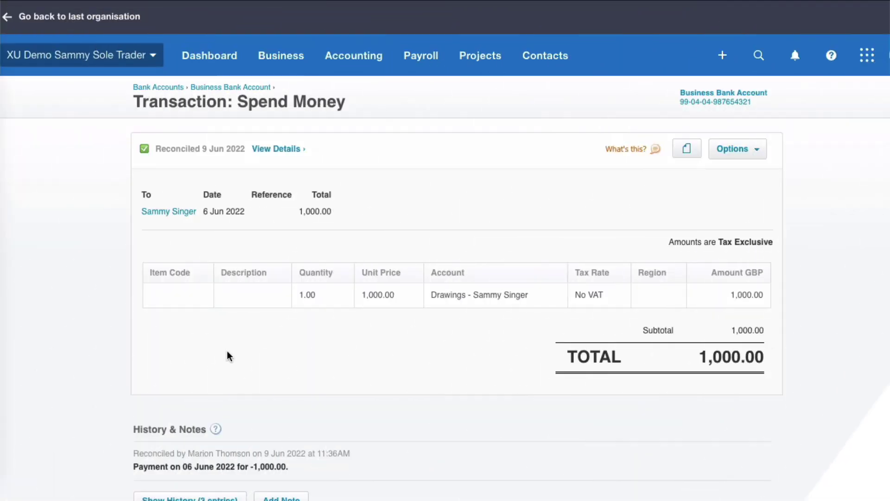